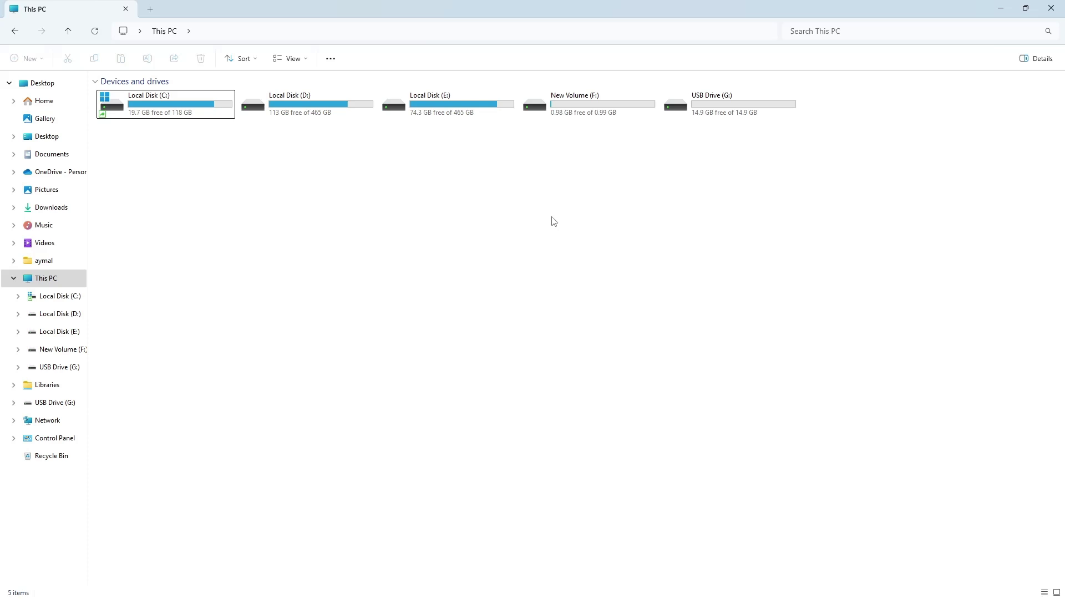
# Open Computer Management from This PC's extended right-click menu via Manage
pyautogui.click(41, 282)
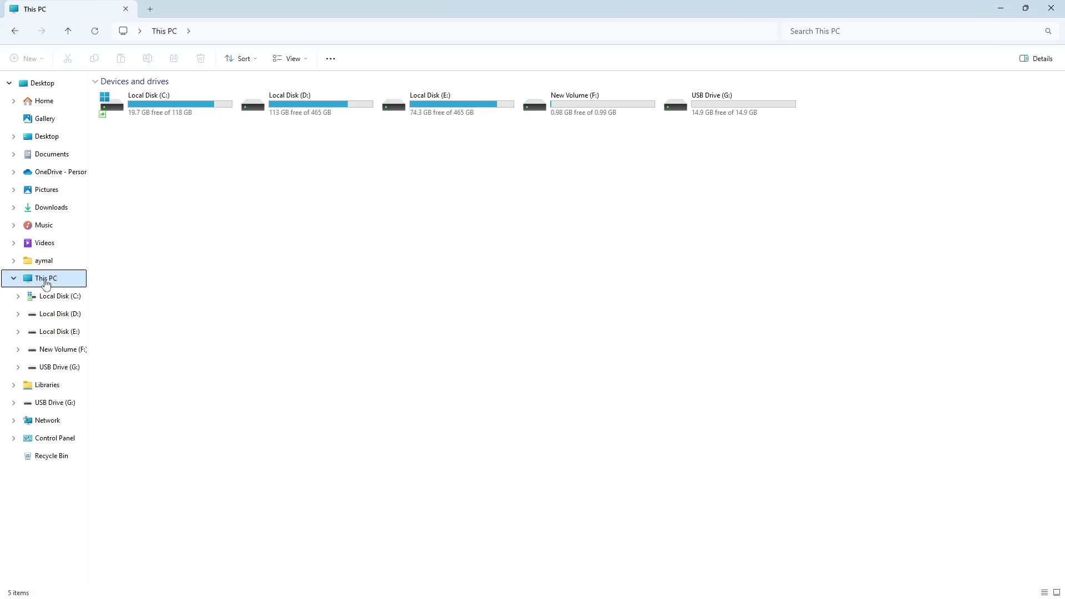
pyautogui.rightClick(44, 282)
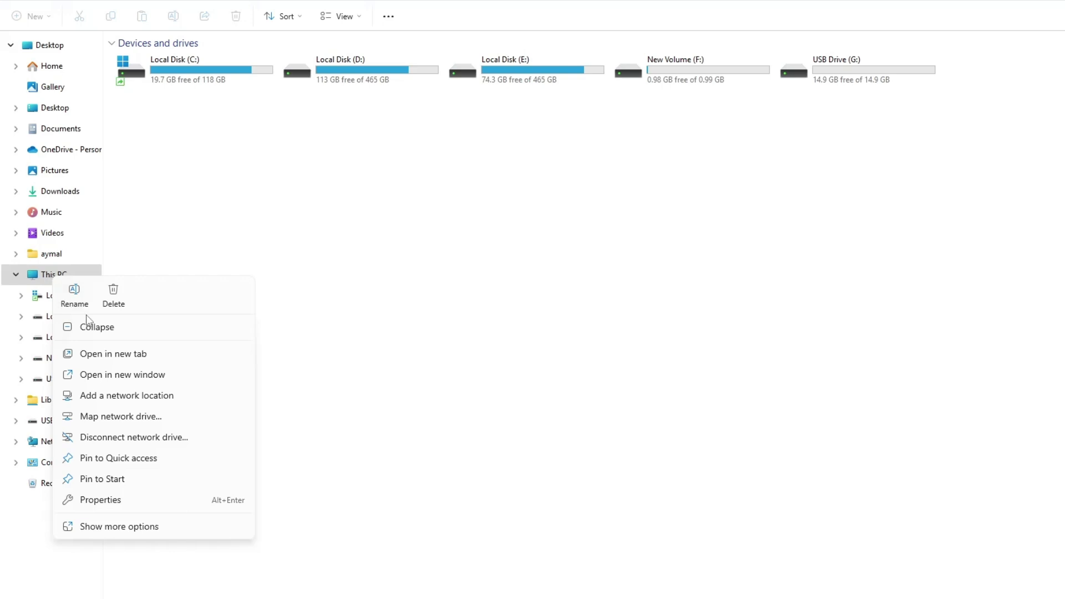
pyautogui.click(119, 527)
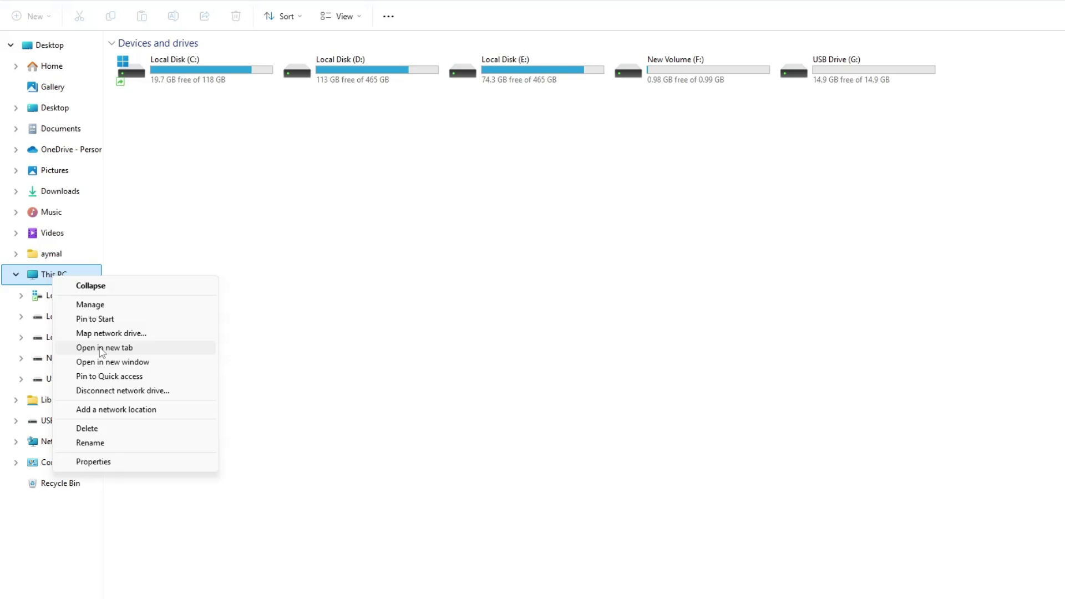
pyautogui.click(90, 319)
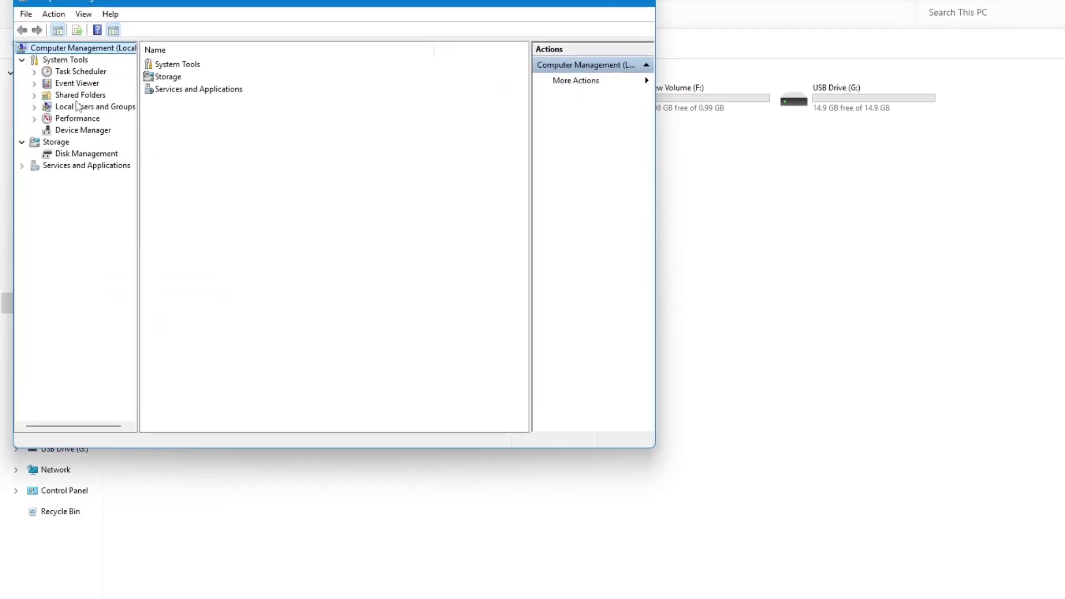
# In Disk Management, view G:'s Format options with quick format unticked, cancel, and close the console
pyautogui.click(72, 154)
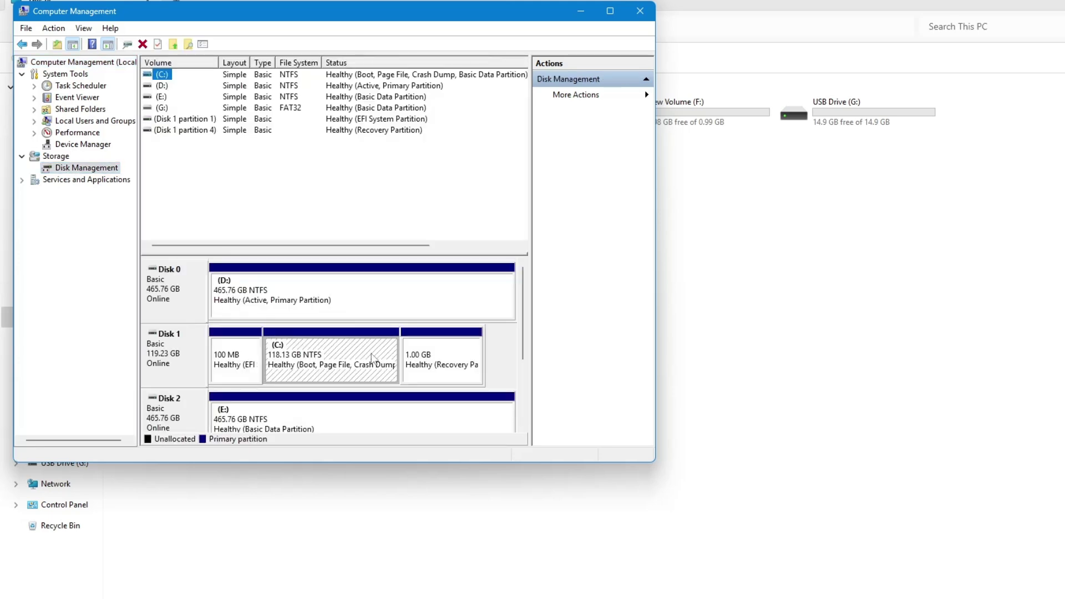
pyautogui.moveTo(519, 338); pyautogui.dragTo(517, 401)
pyautogui.rightClick(272, 358)
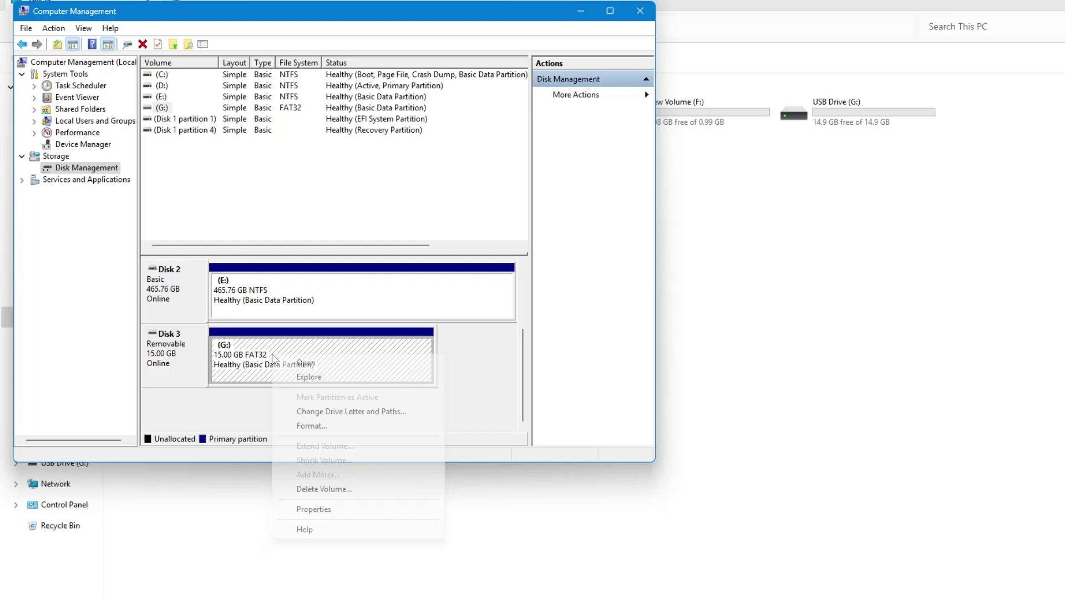
pyautogui.click(319, 426)
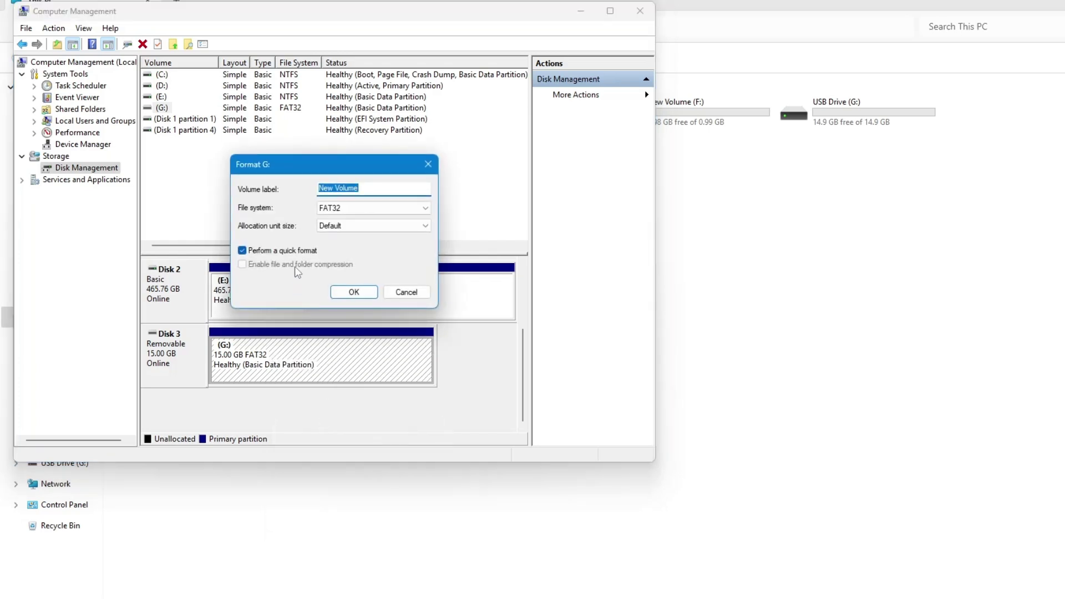
pyautogui.click(280, 252)
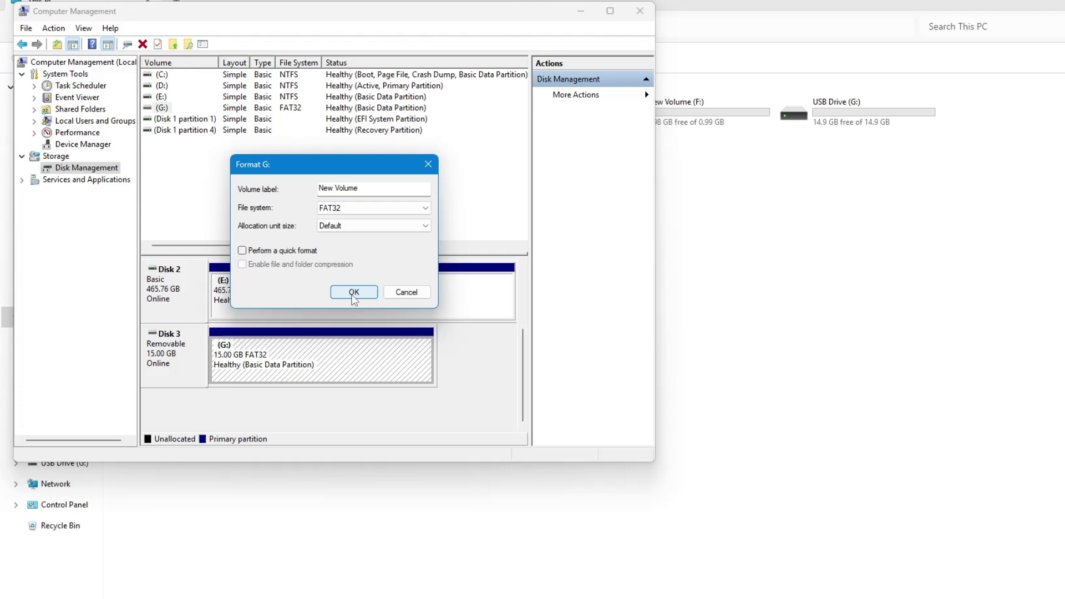
pyautogui.click(416, 294)
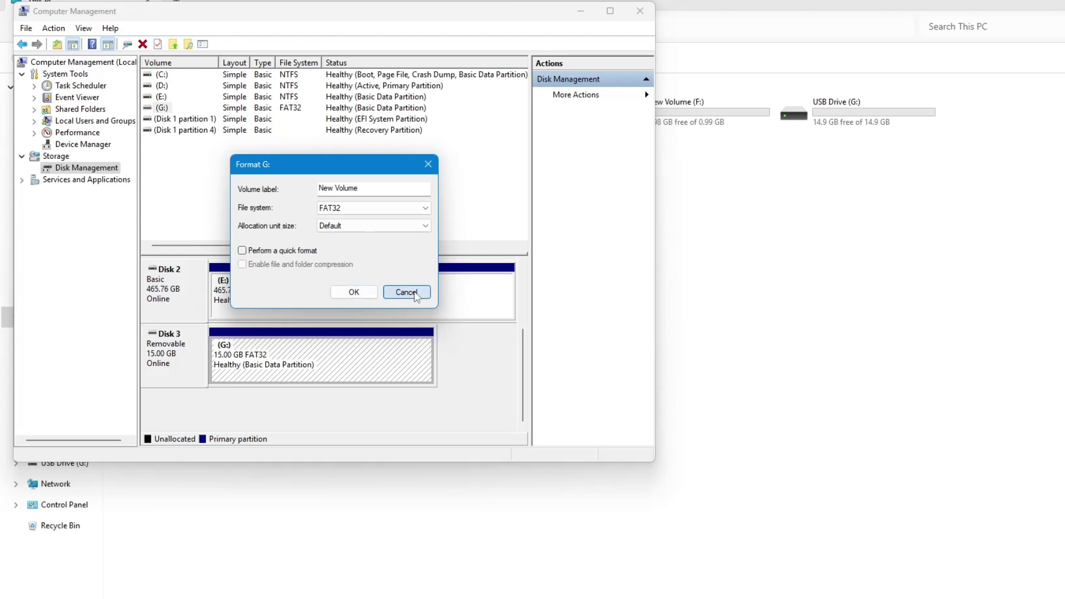
pyautogui.click(640, 11)
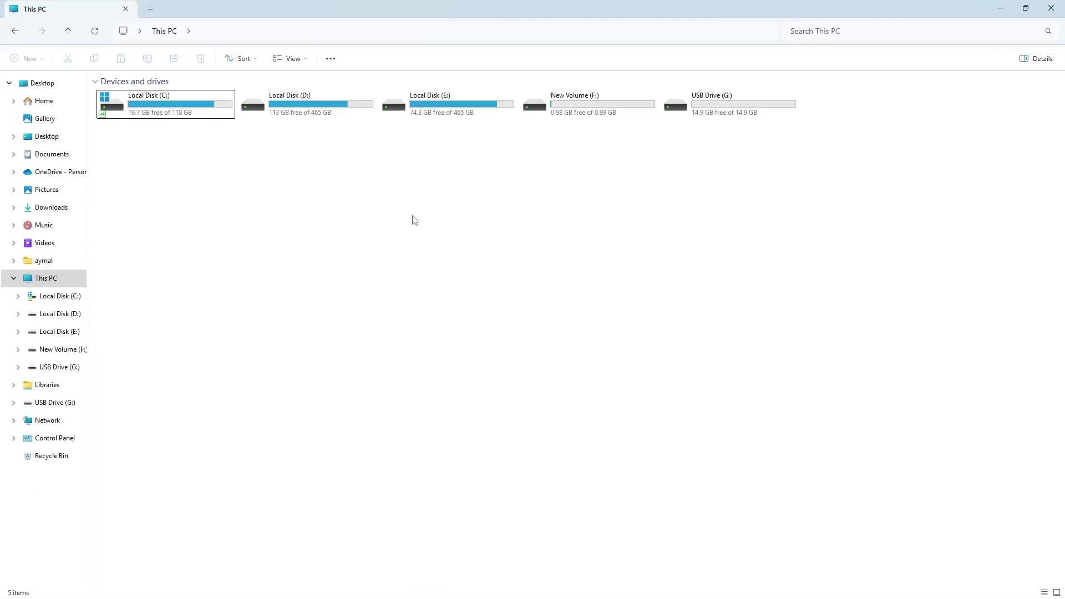
# Launch regedit from the Win+R Run box
pyautogui.press('super+r')
pyautogui.moveTo(121, 487); pyautogui.dragTo(460, 292)
pyautogui.click(432, 327)
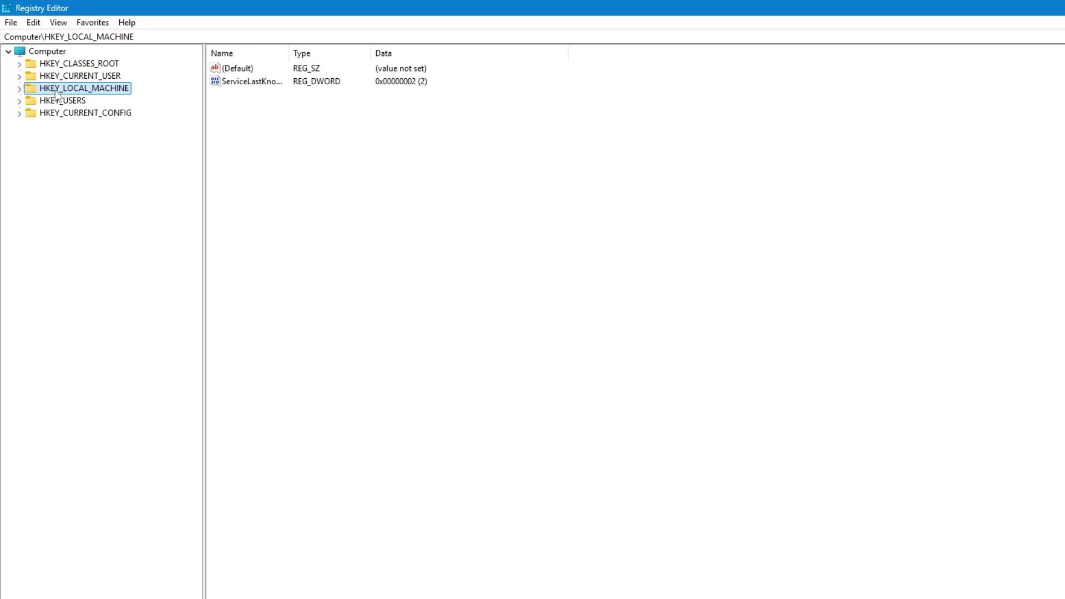
# Expand HKEY_LOCAL_MACHINE\SYSTEM\ControlSet001\Control to reveal subkeys like ACPI and BitLocker
pyautogui.click(19, 89)
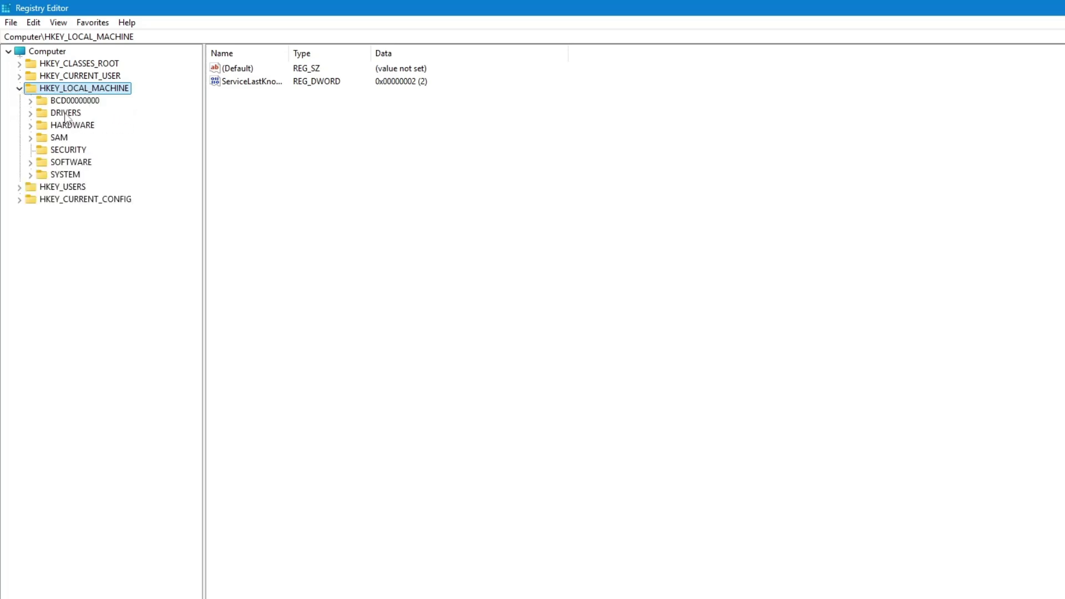
pyautogui.click(30, 175)
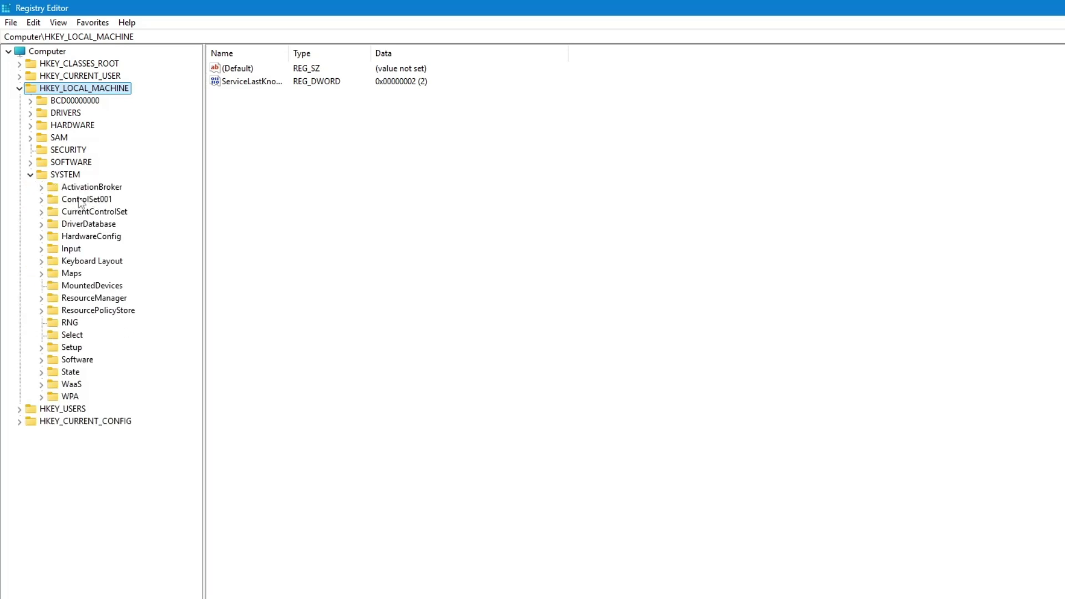
pyautogui.click(41, 200)
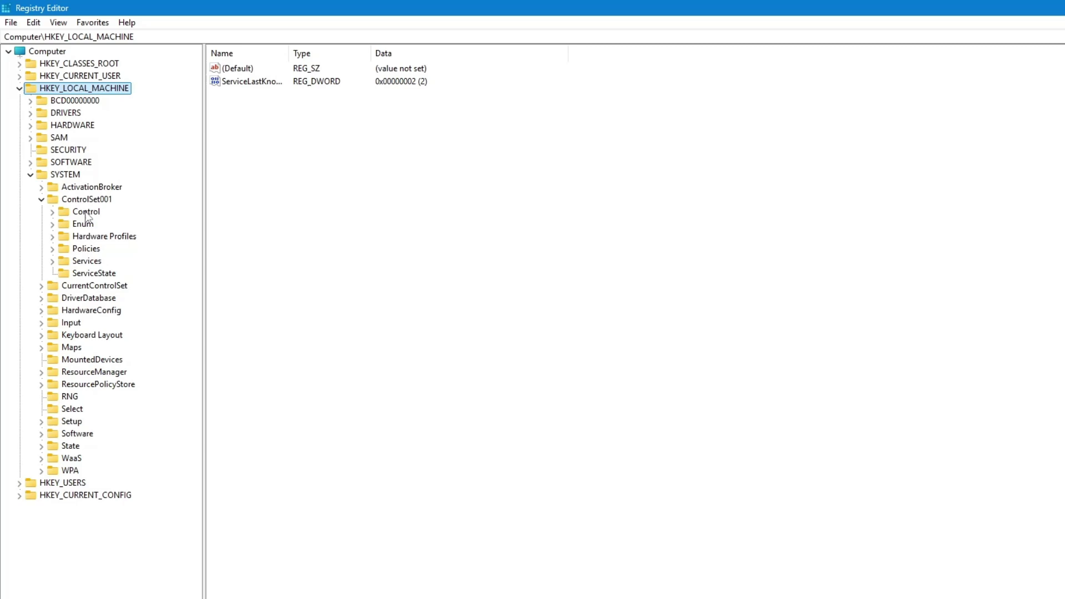
pyautogui.click(53, 212)
pyautogui.scroll(-3, 118, 278)
pyautogui.scroll(-20, 116, 311)
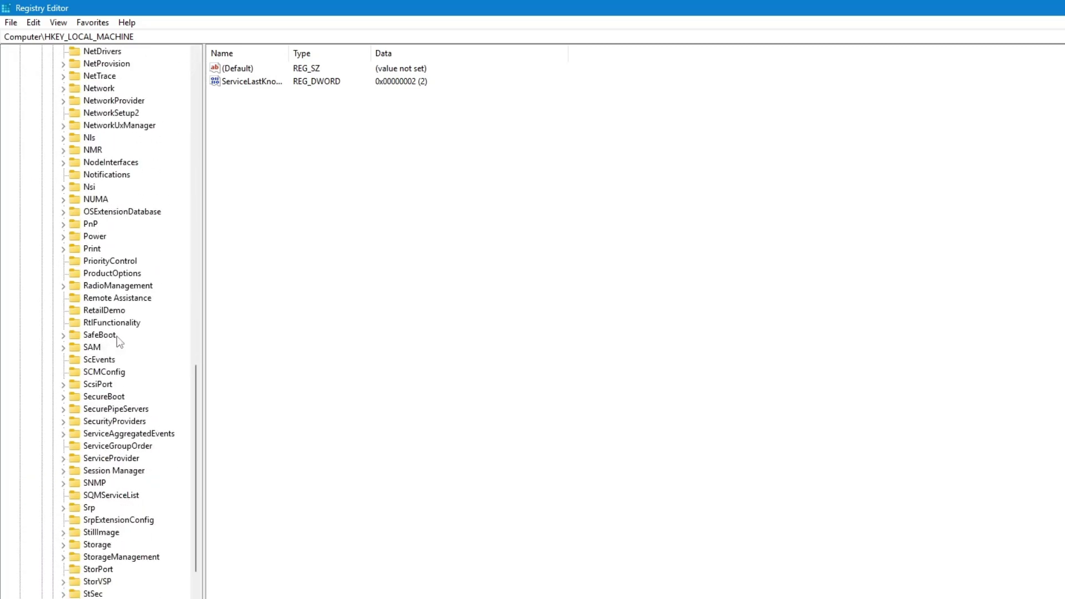
pyautogui.scroll(-4, 116, 340)
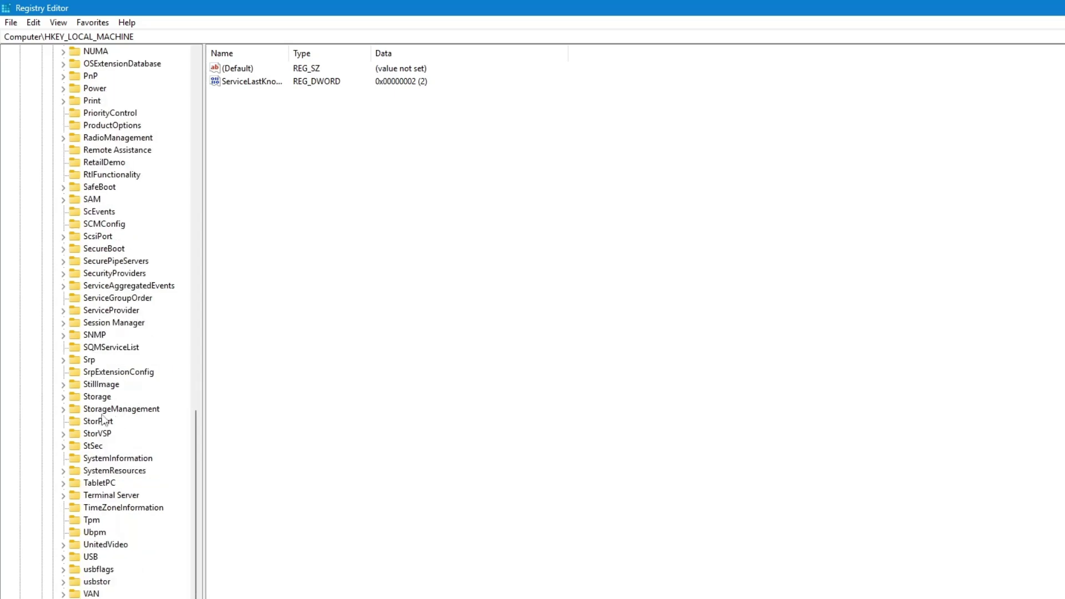
pyautogui.scroll(1, 132, 416)
pyautogui.scroll(20, 130, 410)
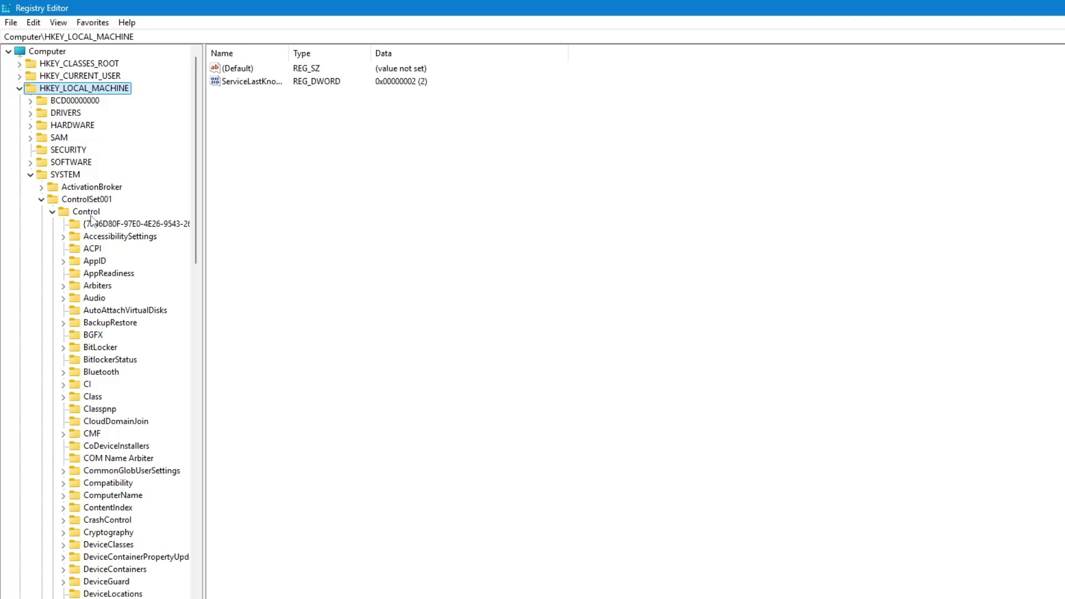
# Create a new key named Storagedevicepolicies under the Control key
pyautogui.rightClick(86, 212)
pyautogui.moveTo(155, 245)
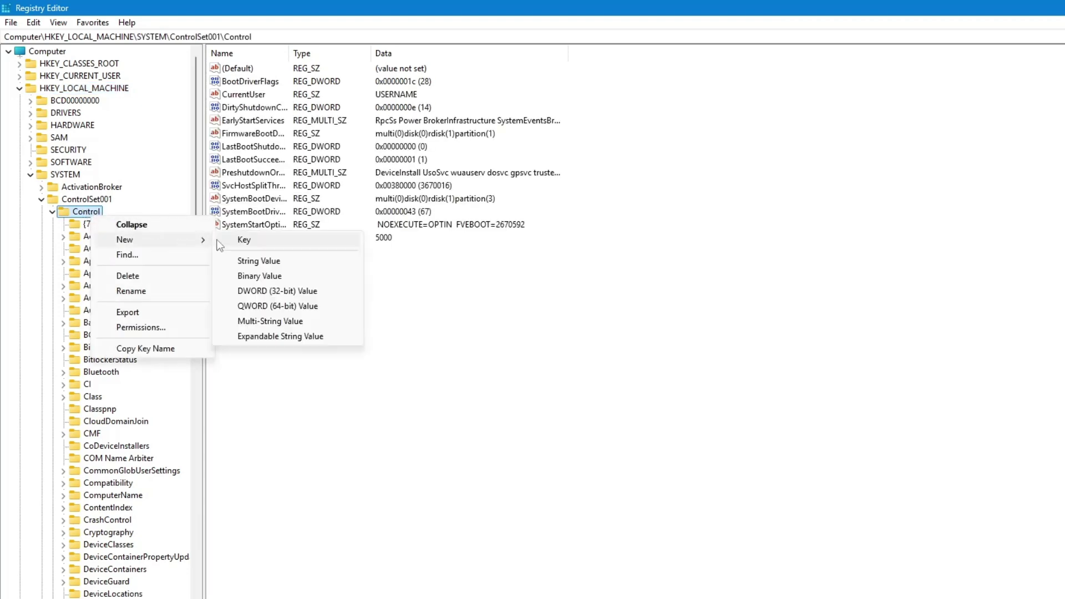
pyautogui.click(243, 241)
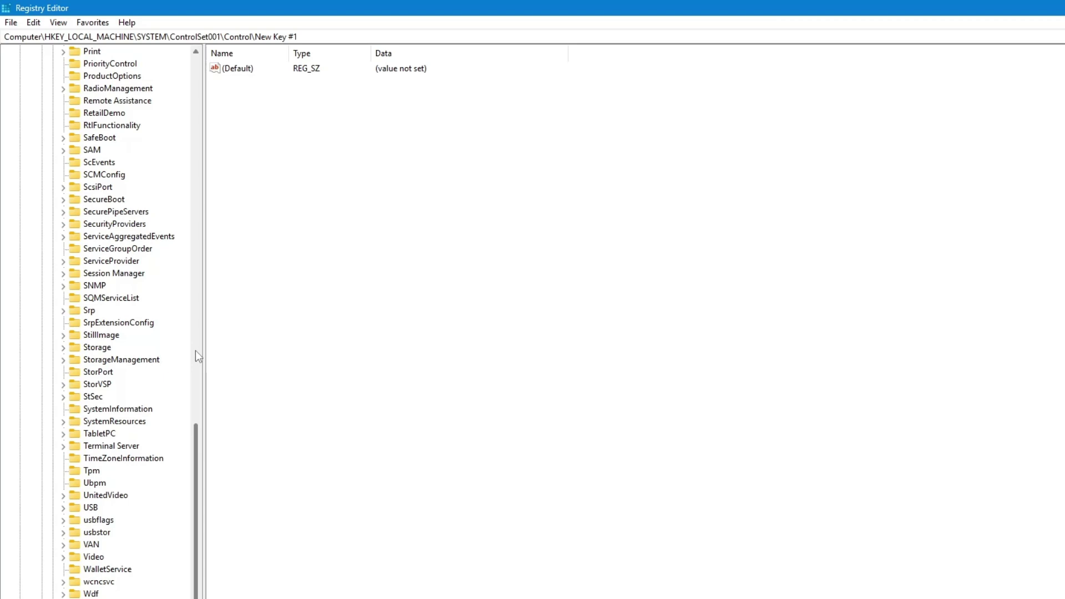
pyautogui.write('Storagedevicepolicies')
pyautogui.press('Return')
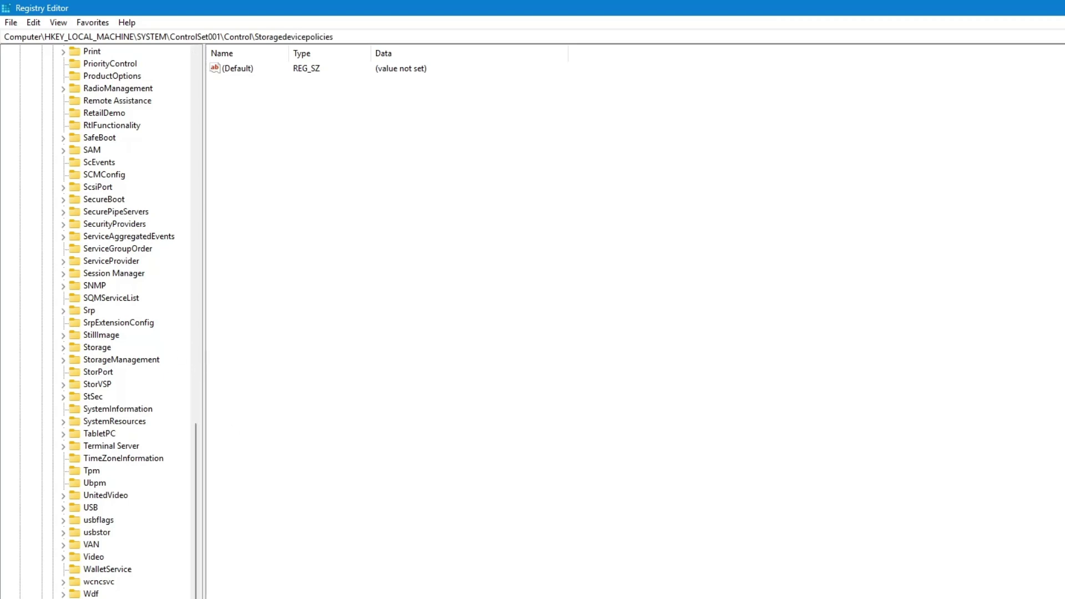
pyautogui.scroll(-6, 141, 506)
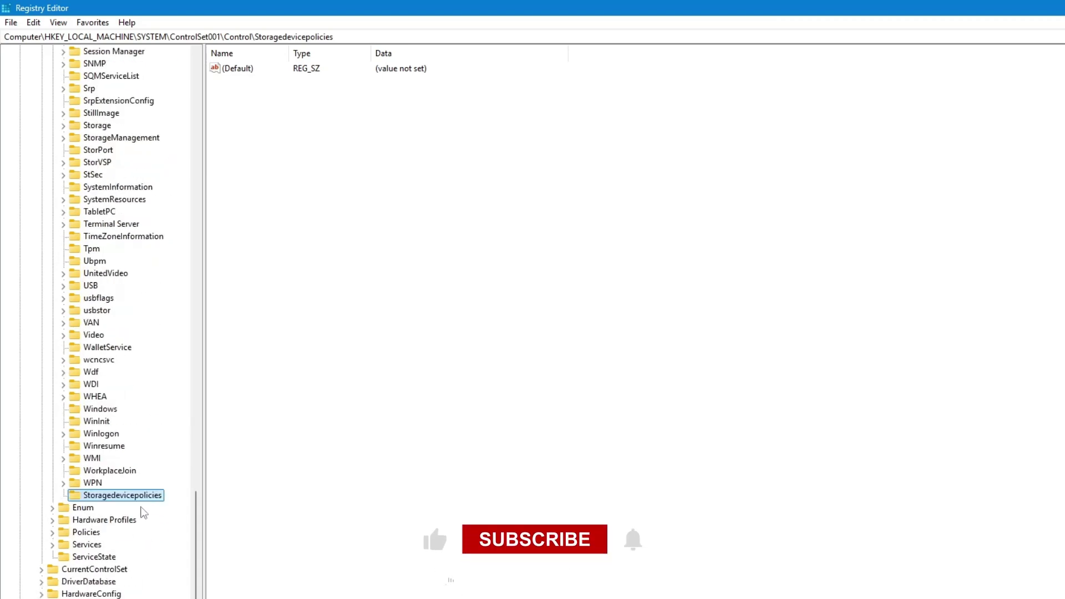
pyautogui.rightClick(370, 241)
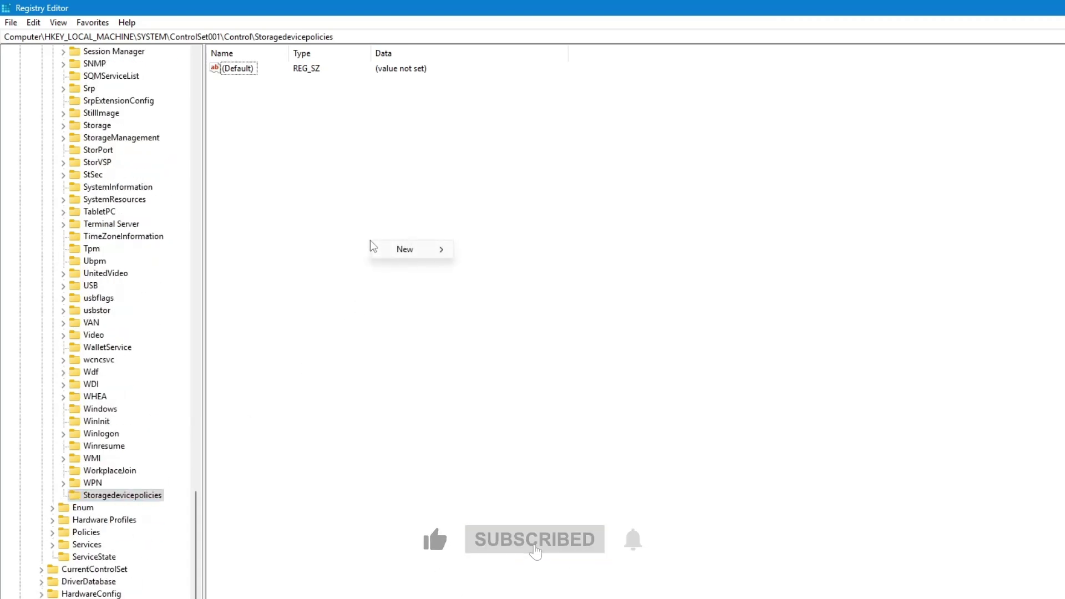
pyautogui.moveTo(426, 252)
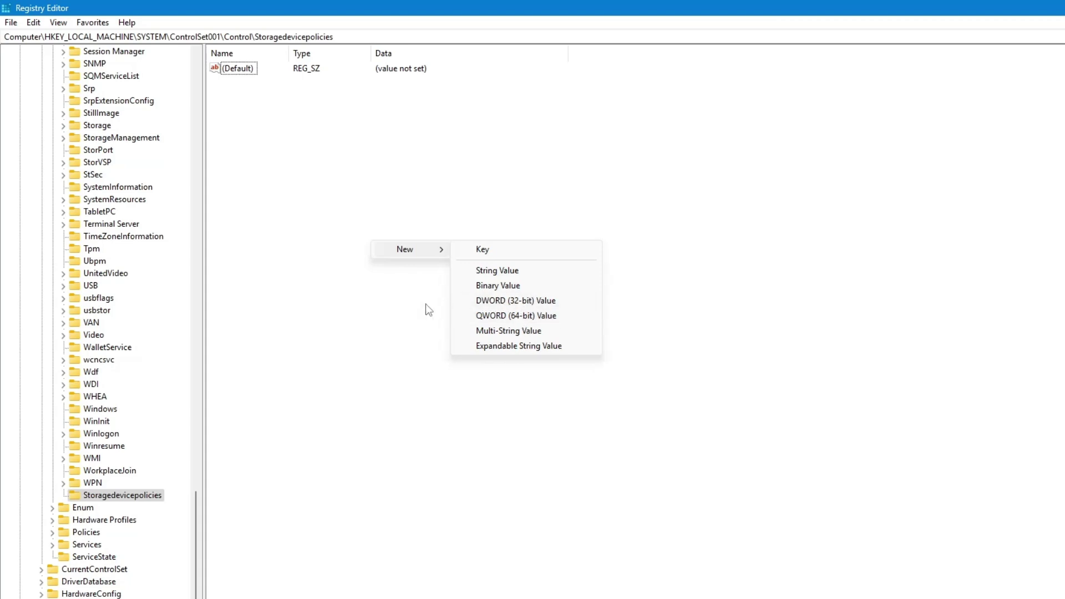
pyautogui.click(407, 303)
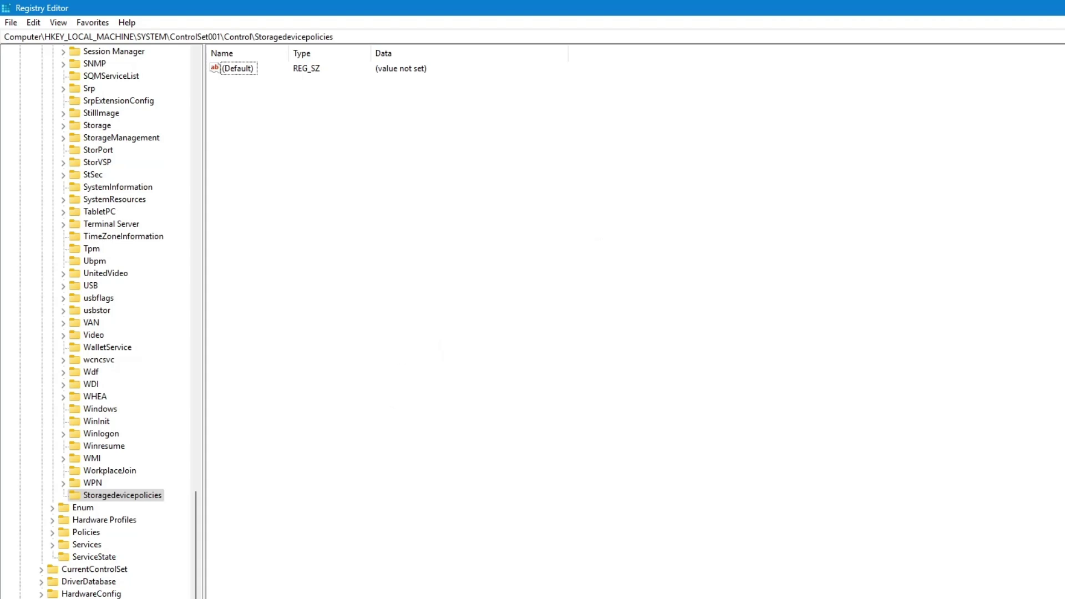
pyautogui.rightClick(403, 430)
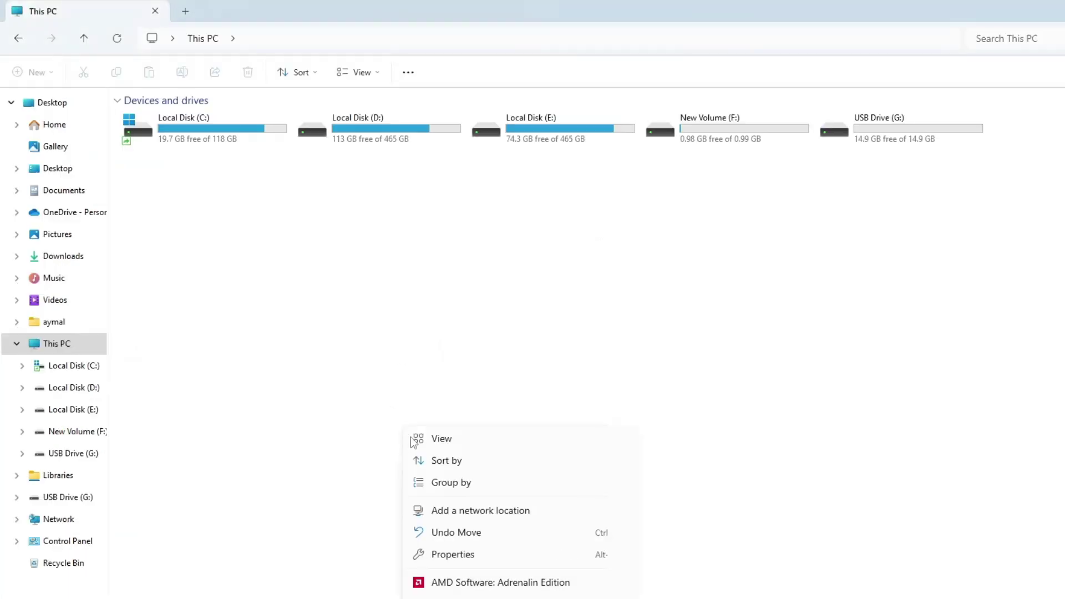
pyautogui.click(454, 555)
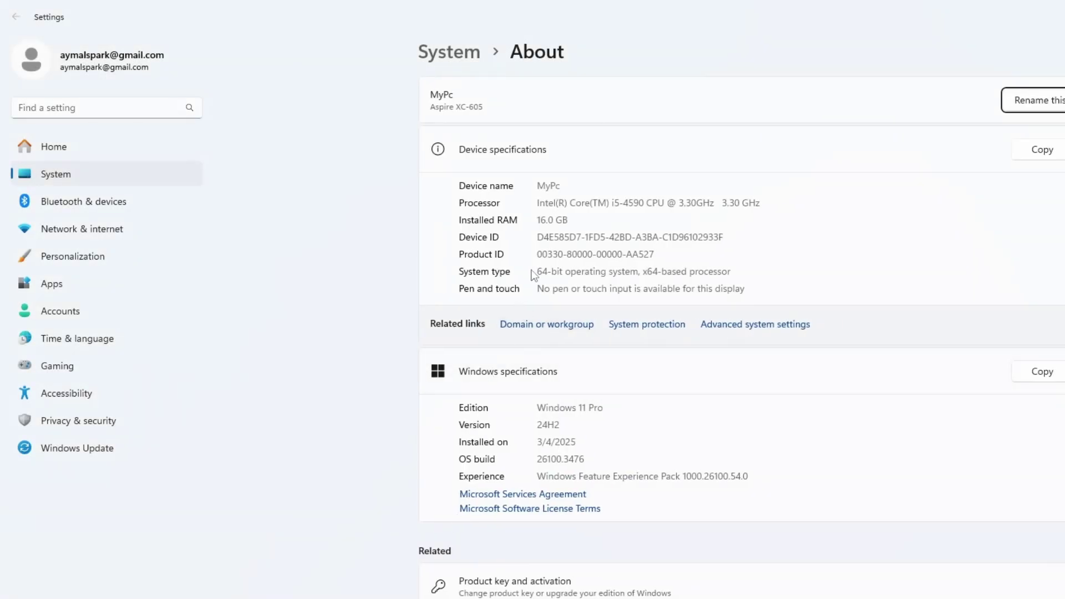
pyautogui.hotkey('alt', 'F4')
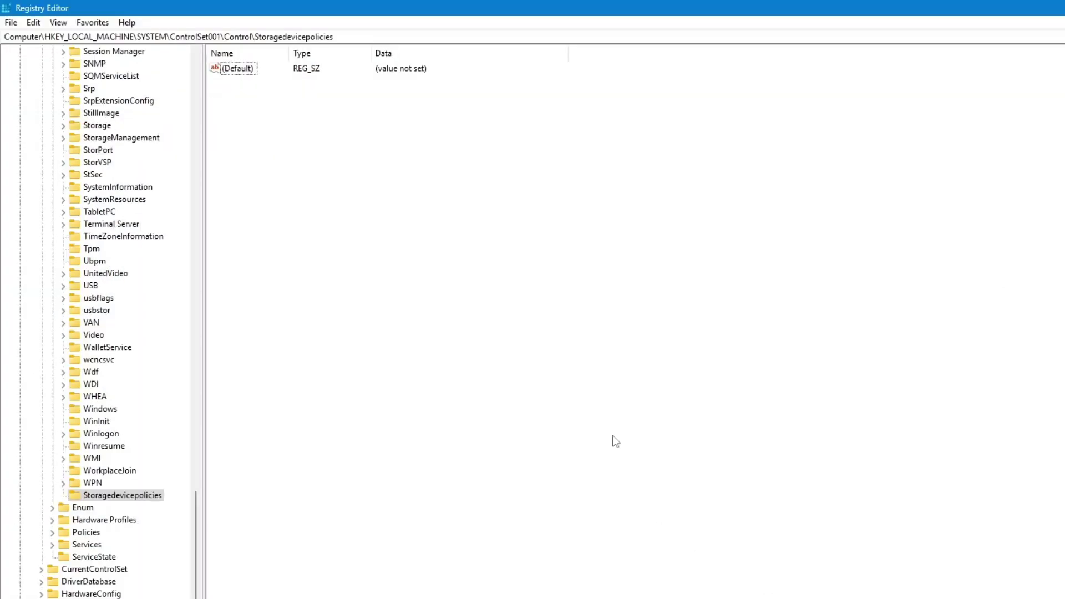
# Add a QWORD (64-bit) value named writeprotect under Storagedevicepolicies
pyautogui.rightClick(506, 312)
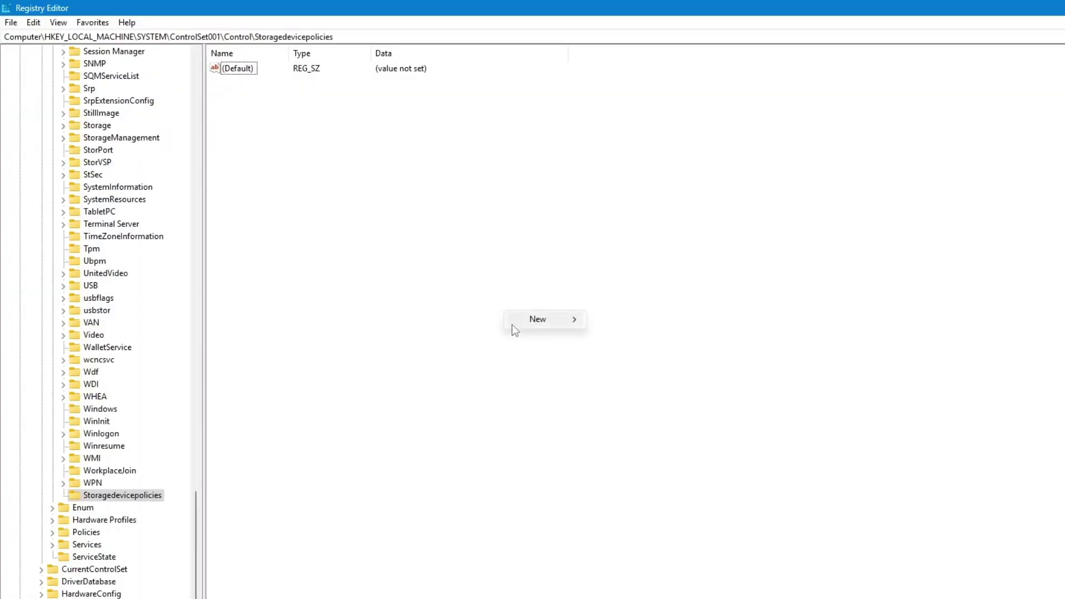
pyautogui.moveTo(560, 323)
pyautogui.click(635, 385)
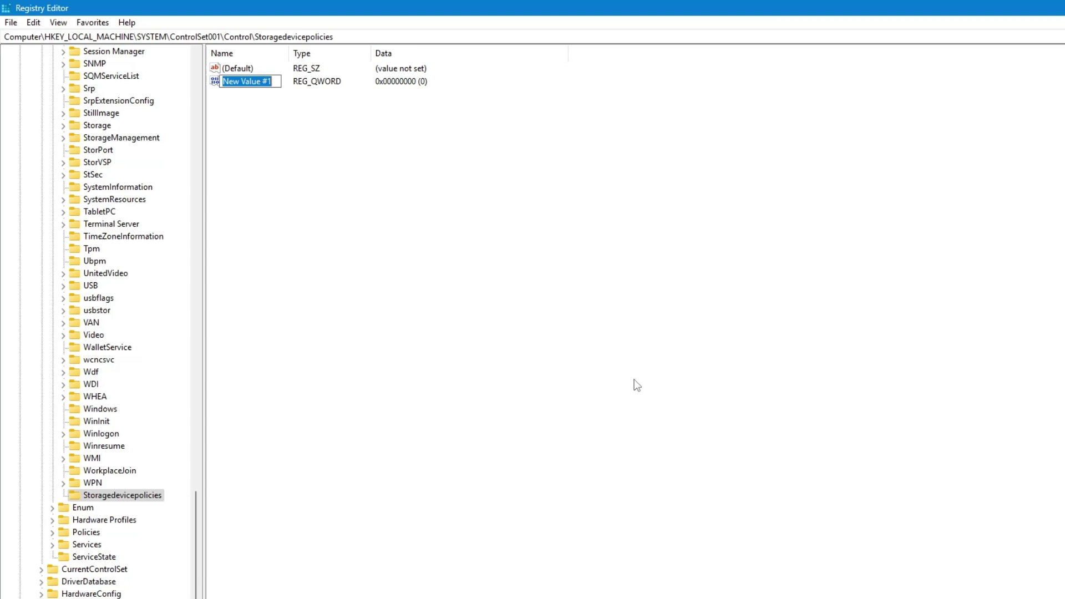
pyautogui.write('writ')
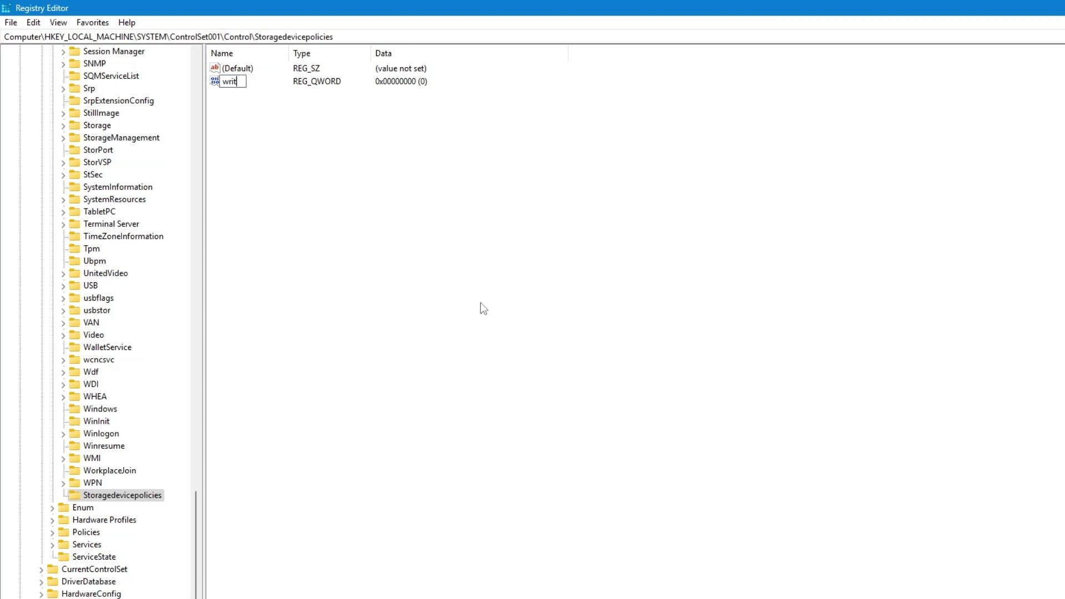
pyautogui.write('eprotect')
pyautogui.press('Return')
# Open the writeprotect value's edit dialog and centre it on screen
pyautogui.rightClick(235, 81)
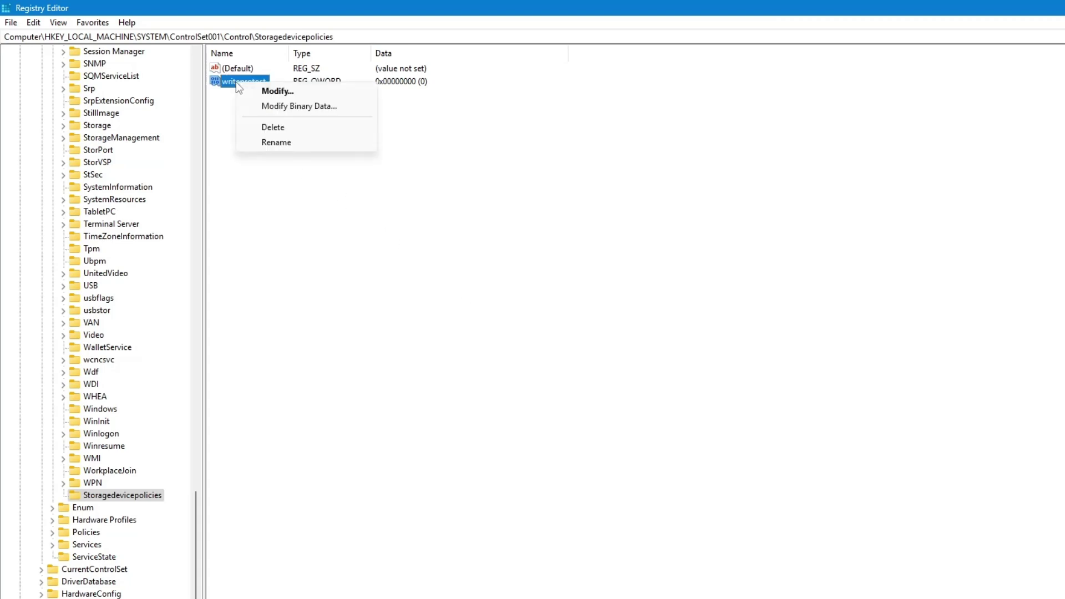
pyautogui.click(298, 91)
pyautogui.moveTo(332, 113); pyautogui.dragTo(452, 158)
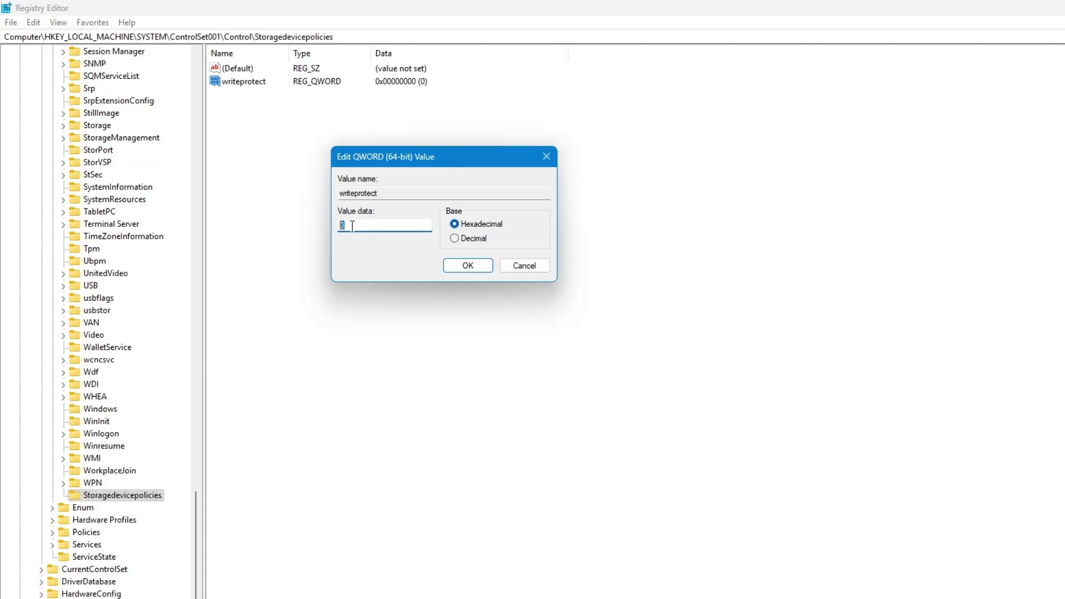
# Save writeprotect with value data 0 and close Registry Editor
pyautogui.click(470, 267)
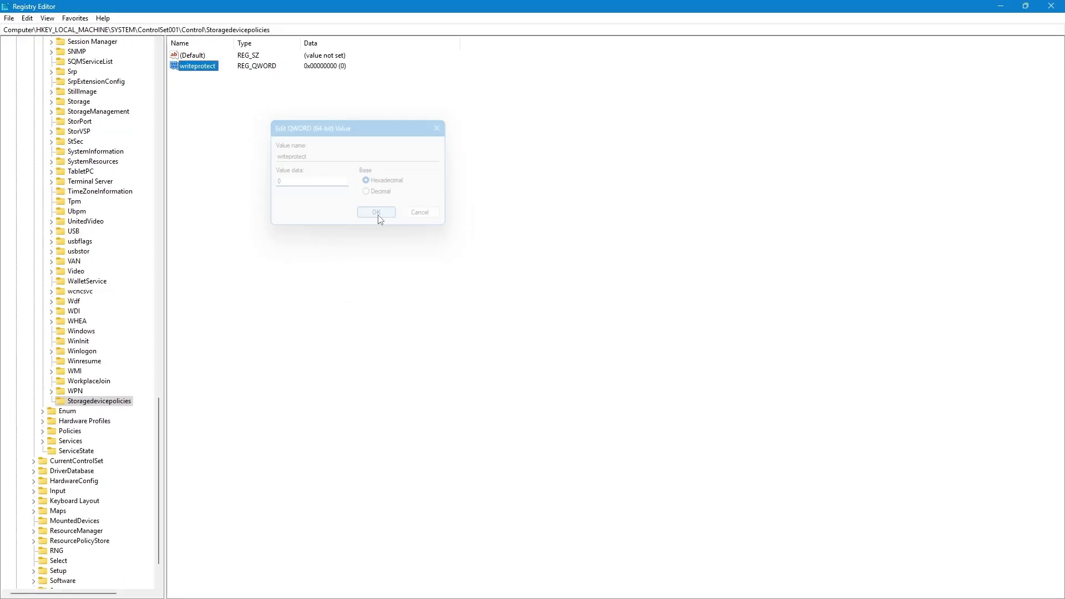
pyautogui.click(245, 147)
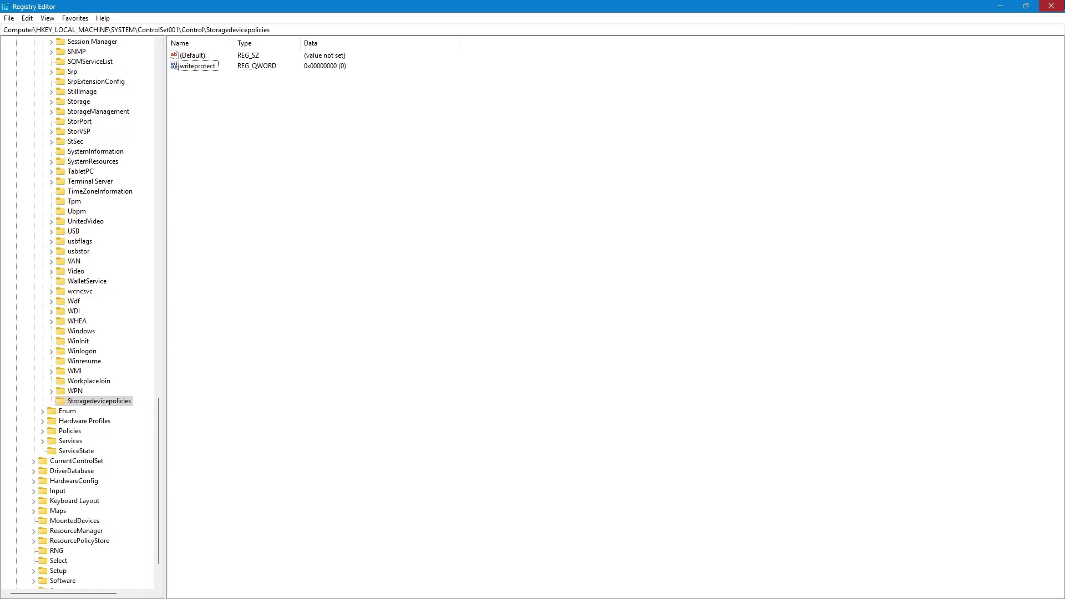
pyautogui.click(1051, 6)
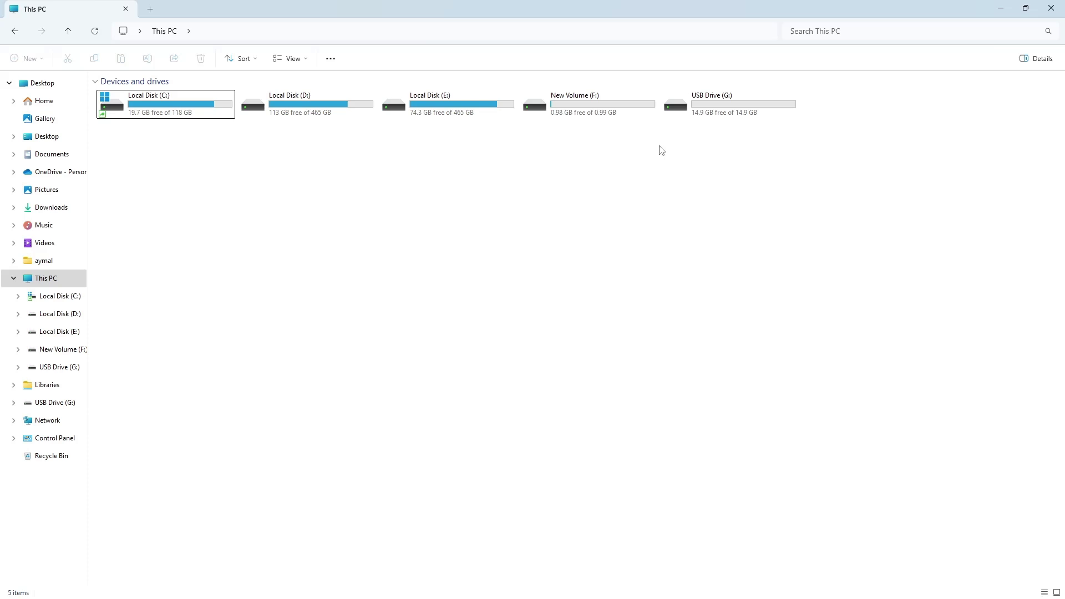
# Check USB Drive (G:) is empty, then return to This PC
pyautogui.doubleClick(730, 107)
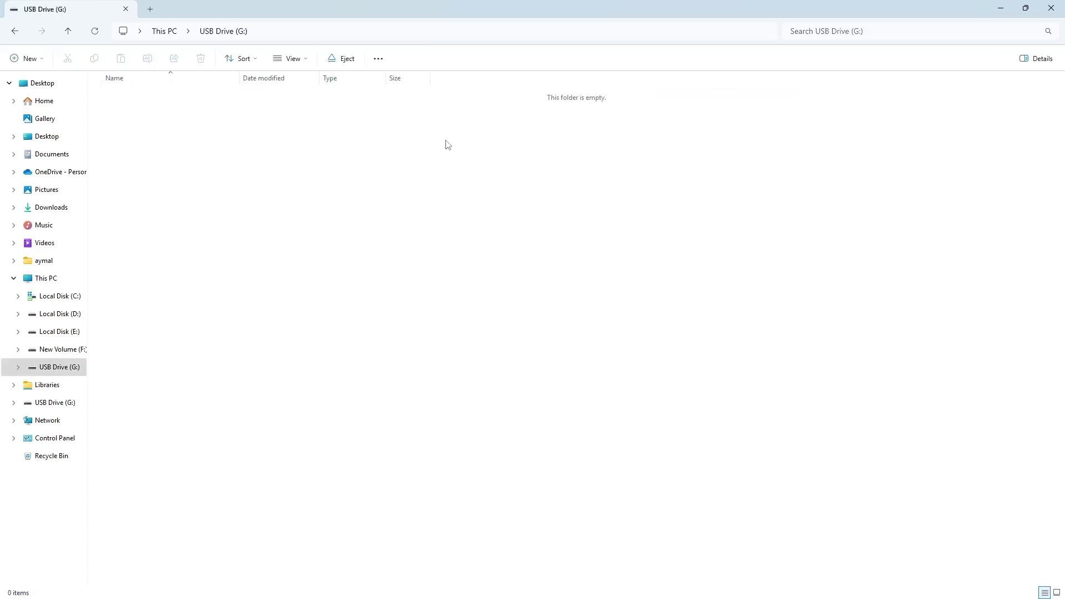
pyautogui.click(14, 30)
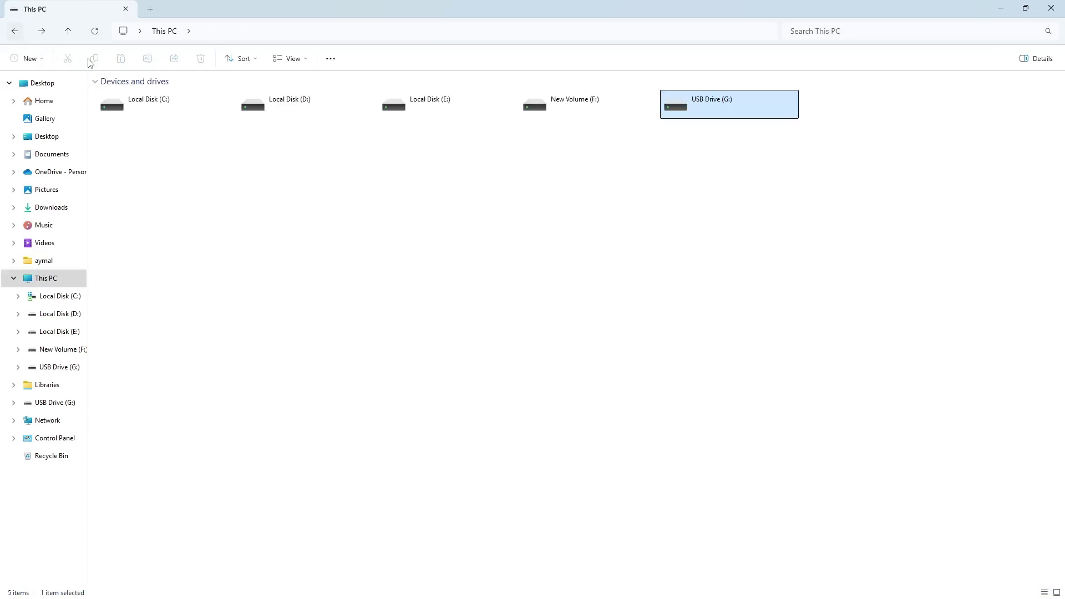
pyautogui.click(547, 208)
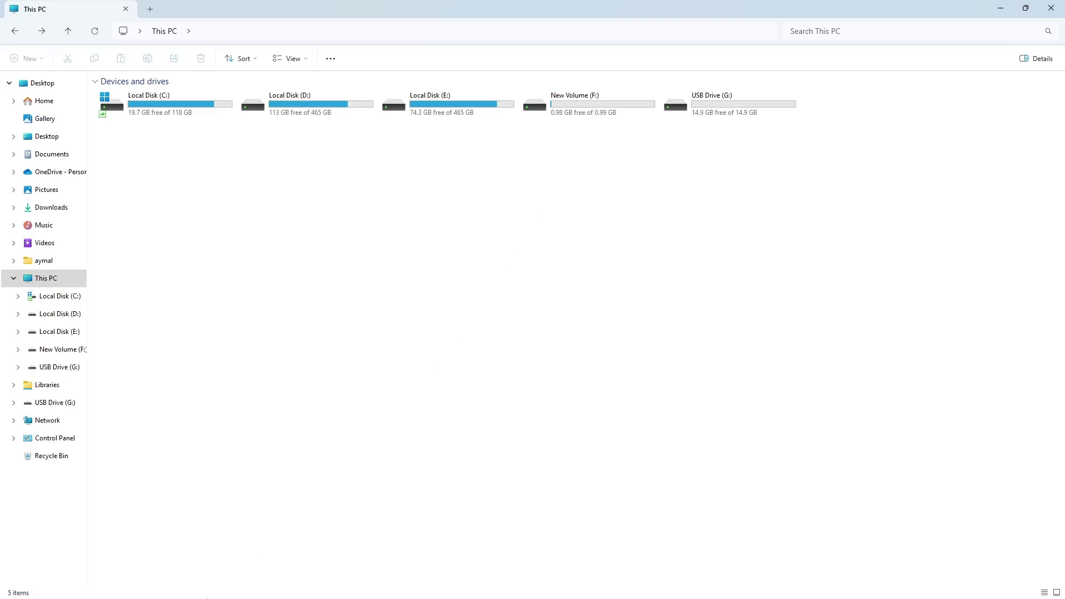
# Launch Command Prompt as administrator from search and start diskpart
pyautogui.click(318, 582)
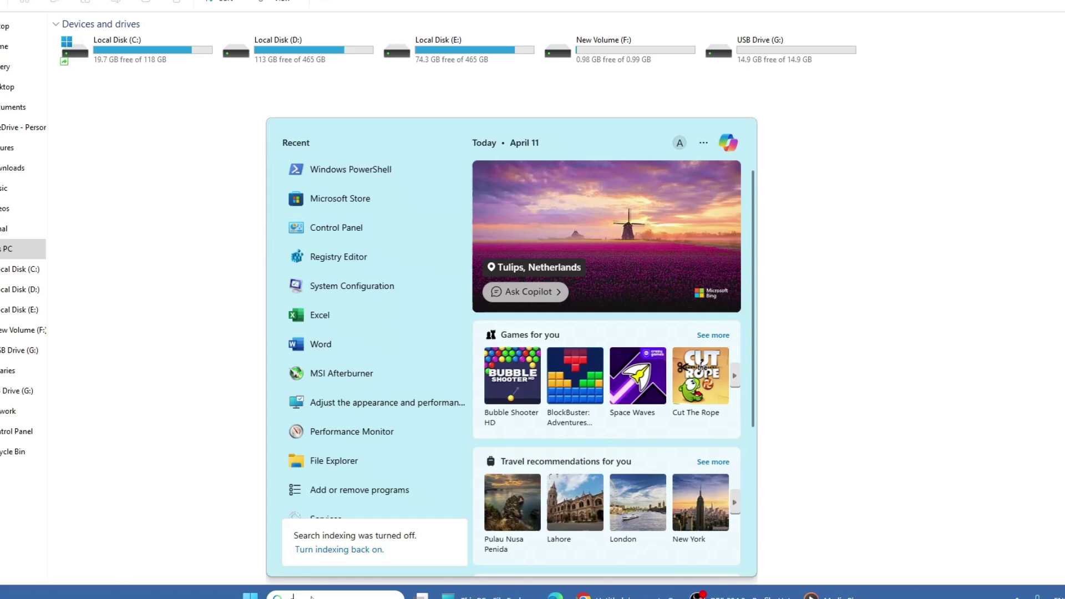
pyautogui.write('cmd')
pyautogui.rightClick(331, 178)
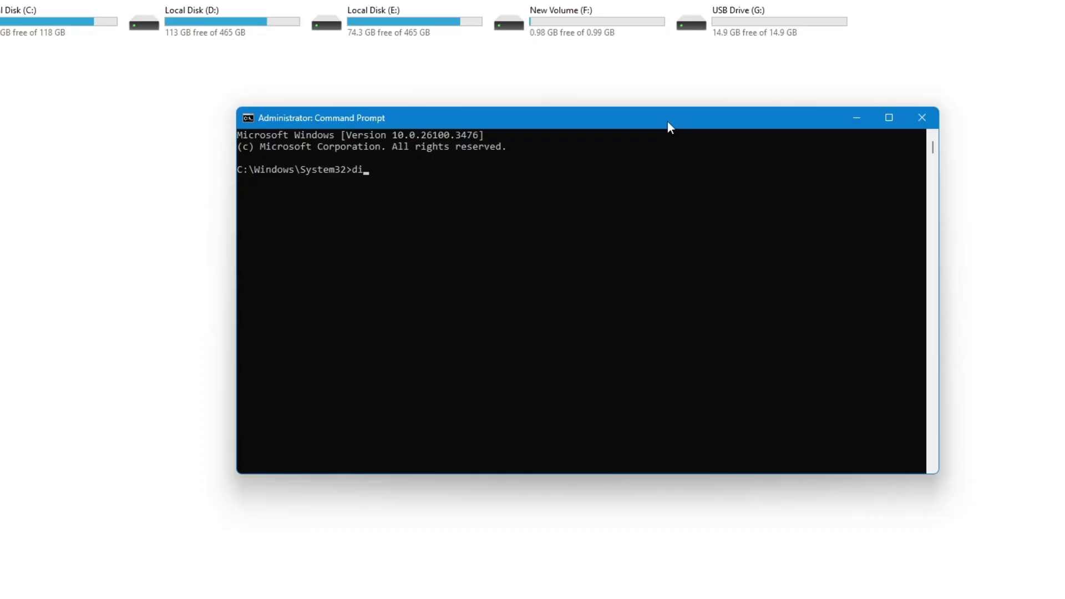
pyautogui.press('Return')
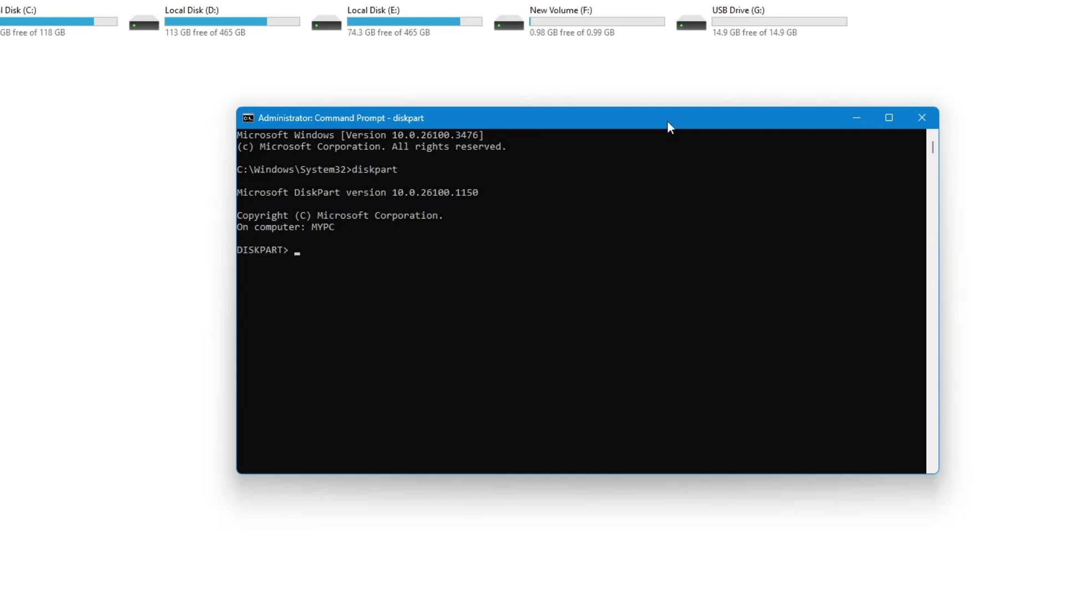
# Run list disk, select disk 3 (the 15 GB USB), and enter attributes disk clear readonly
pyautogui.write('list disk')
pyautogui.press('Return')
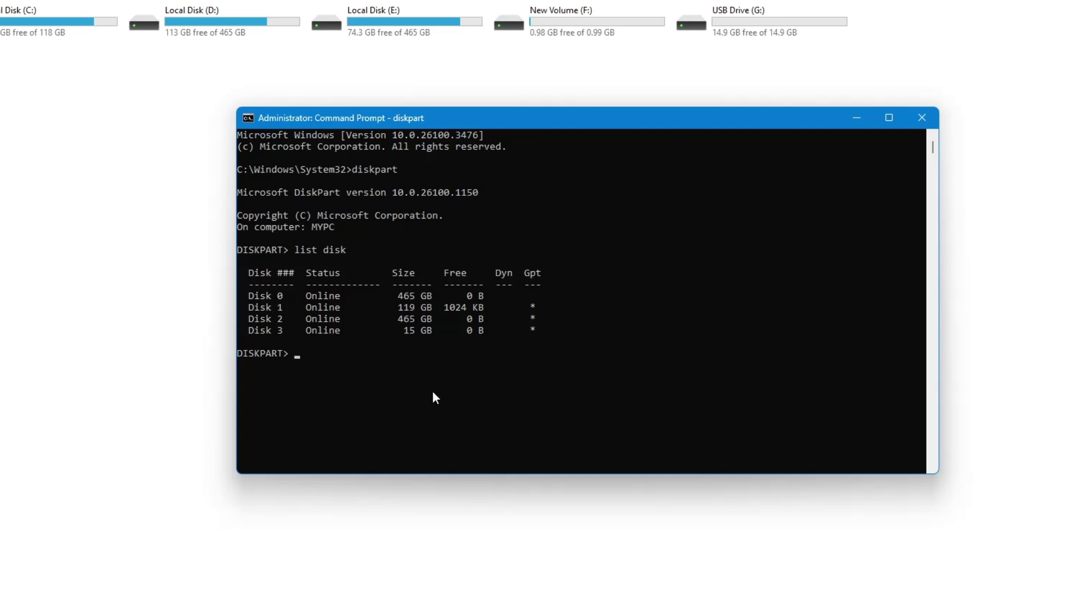
pyautogui.write('select disk 3')
pyautogui.press('Return')
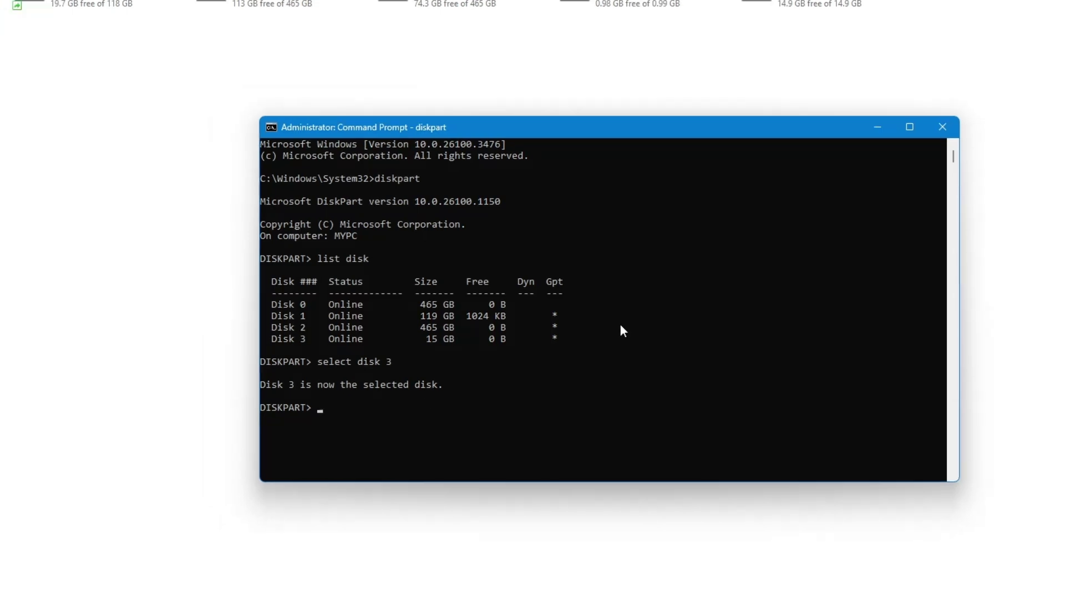
pyautogui.write('attributes disk clear')
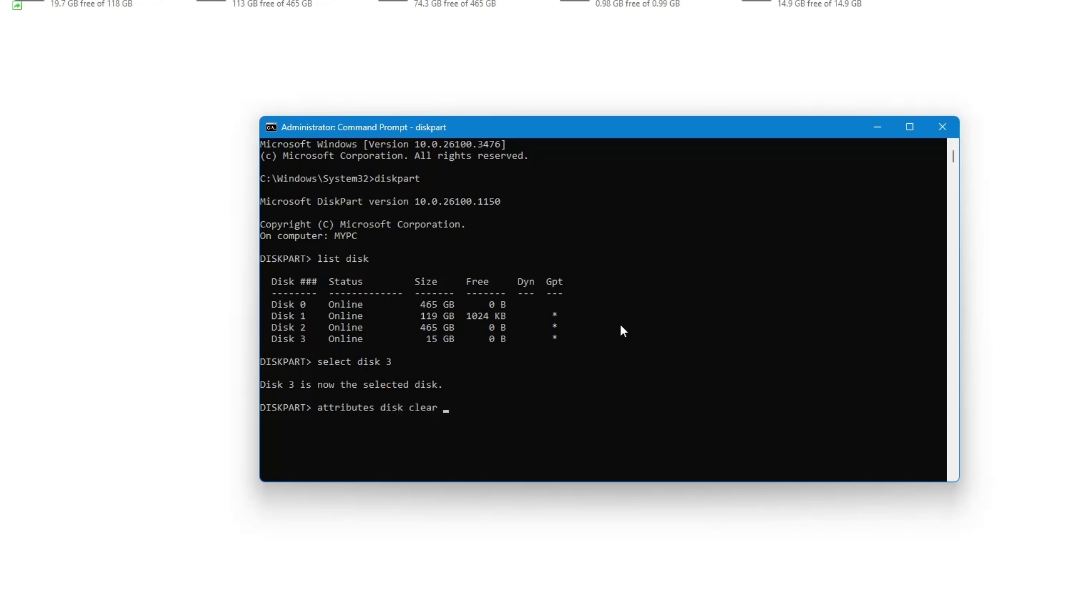
pyautogui.write(' readonly')
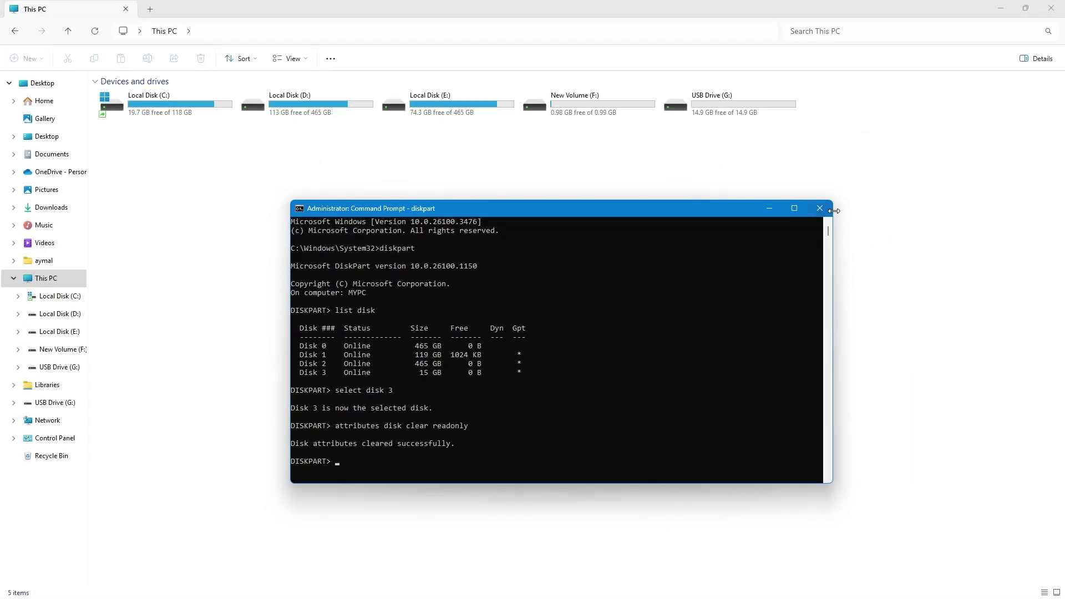
# Close Command Prompt, then open and dismiss the Format dialog for USB Drive (G:)
pyautogui.click(818, 209)
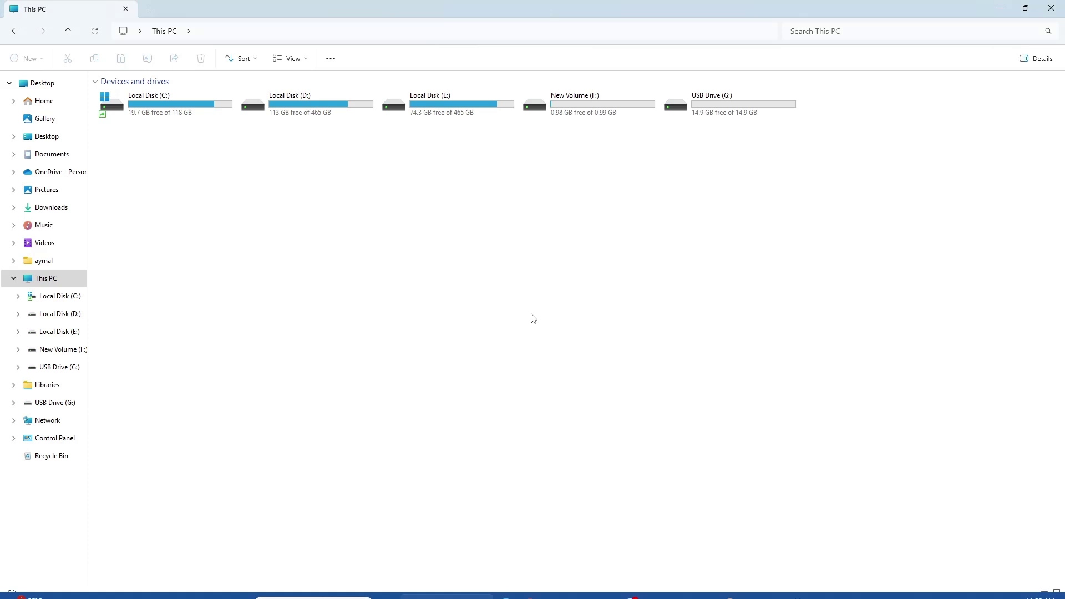
pyautogui.rightClick(722, 119)
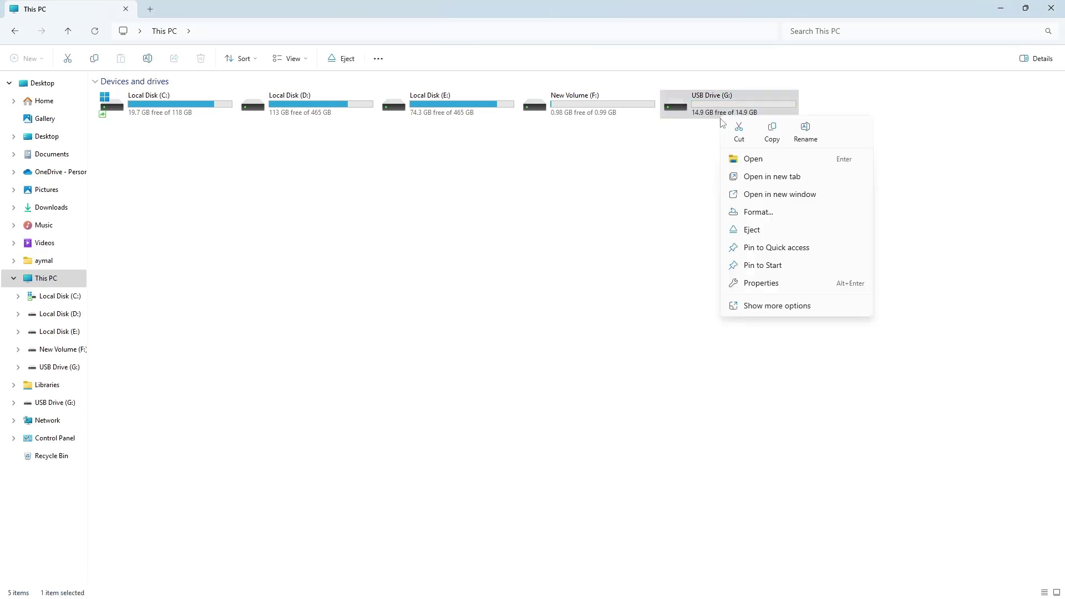
pyautogui.click(762, 221)
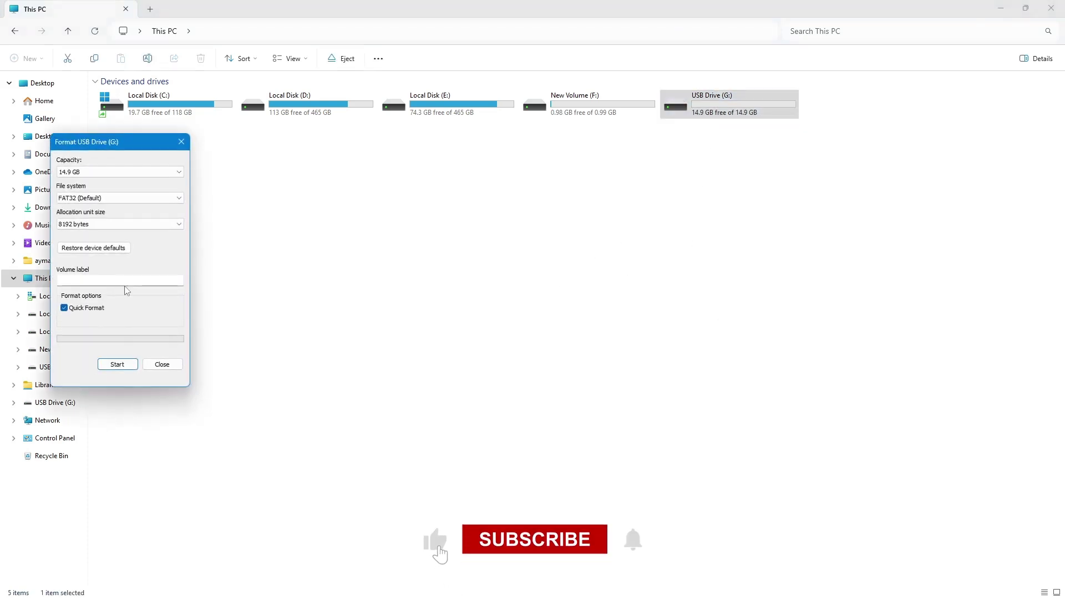
pyautogui.click(181, 143)
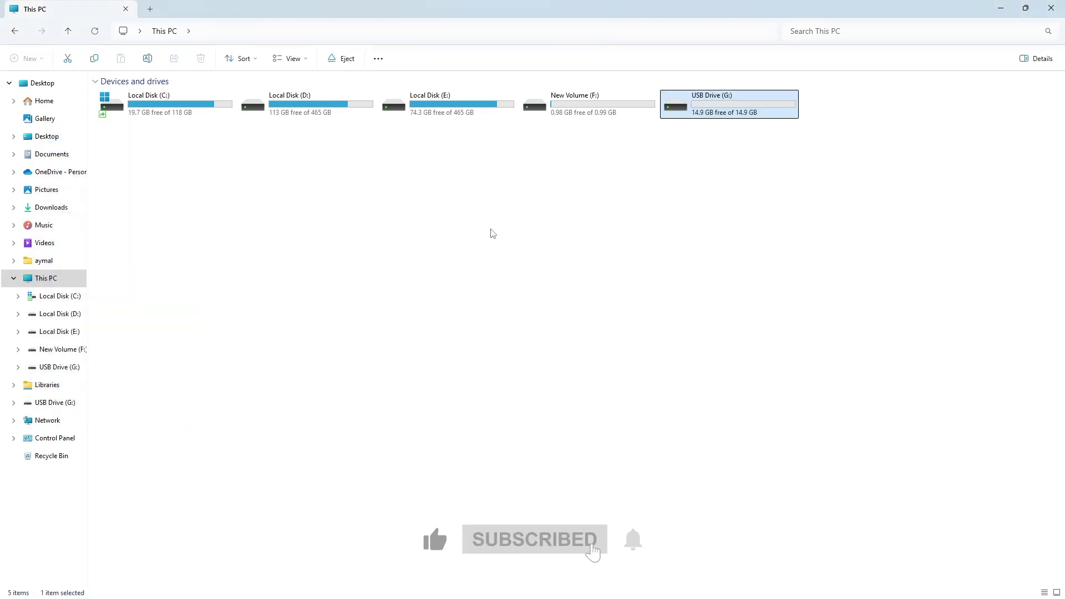